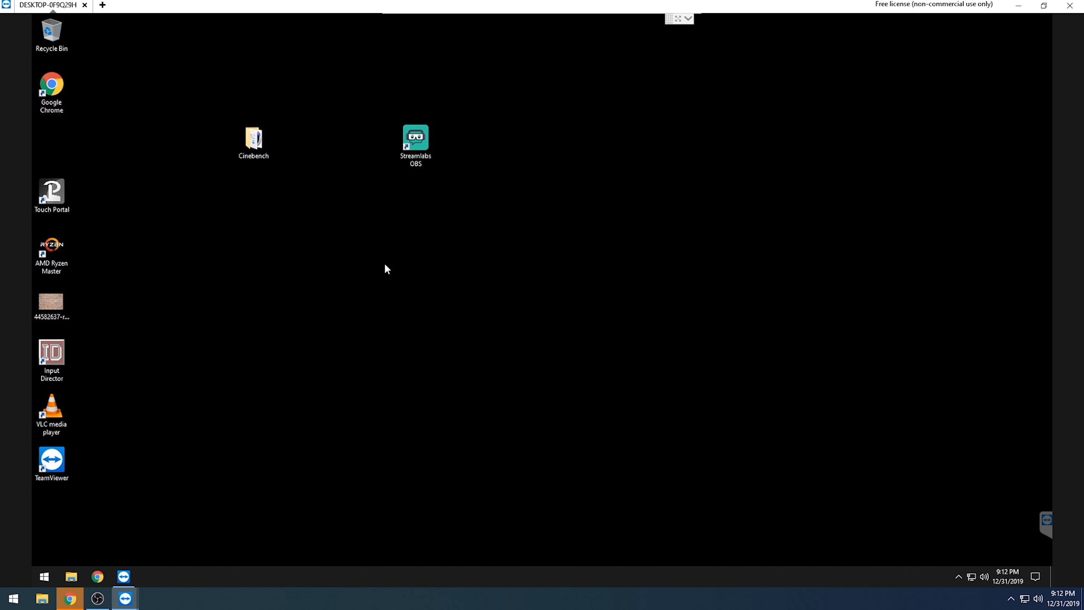
Step: Launch OBS on the remote desktop
{"action": "left_click", "coordinate": [38, 576]}
{"action": "type", "text": "obs"}
{"action": "key", "text": "Return"}
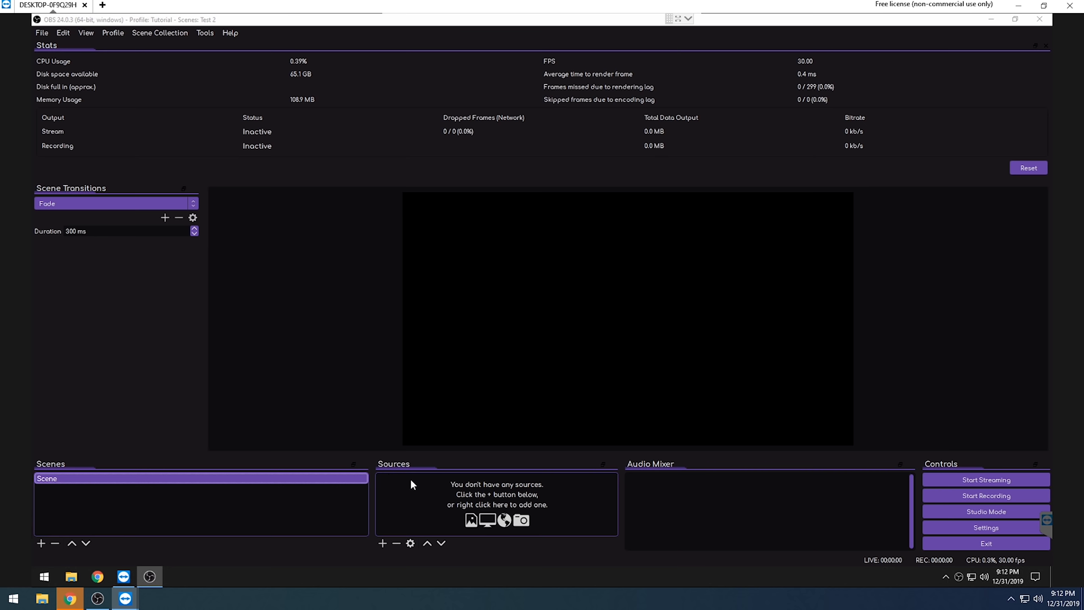
Step: Add a new NDI source to the scene and set its source name to DESKTOP-KFMDF30 (Gaming PC)
{"action": "left_click", "coordinate": [382, 543]}
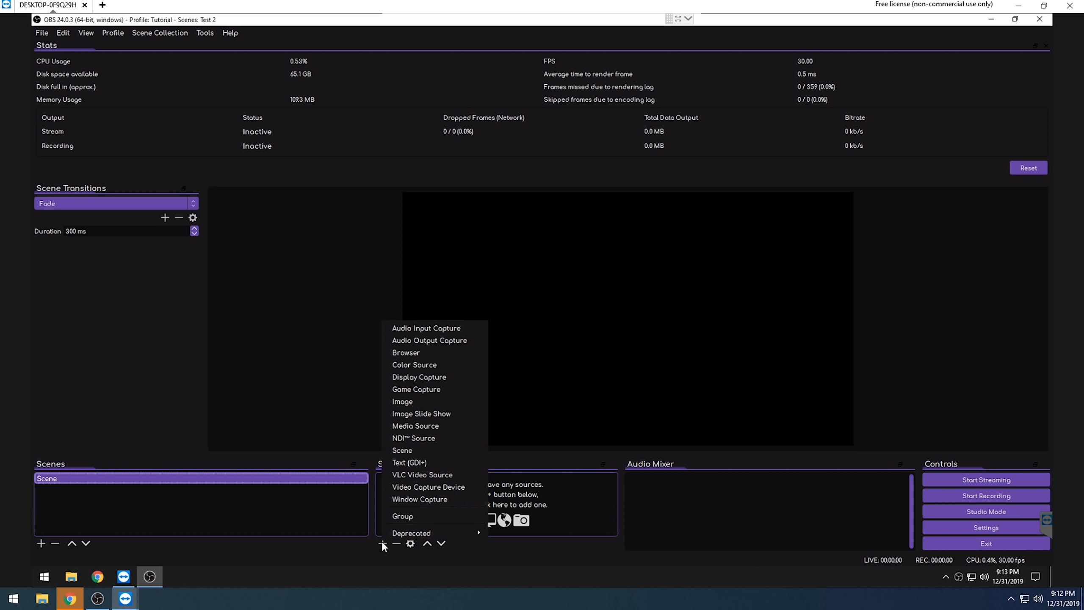
{"action": "left_click", "coordinate": [408, 440]}
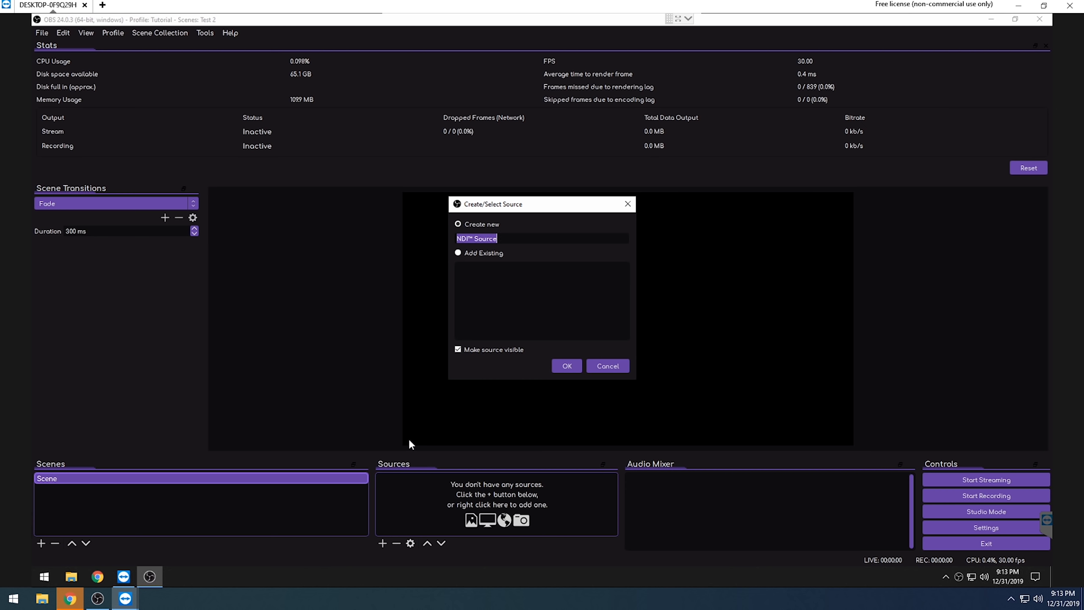
{"action": "left_click", "coordinate": [564, 366]}
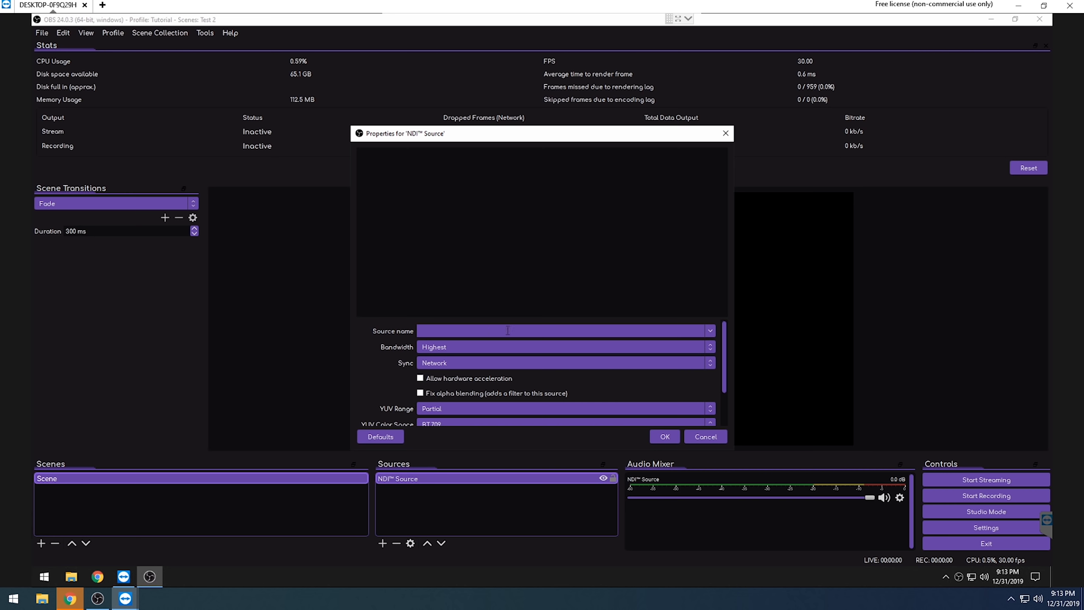
{"action": "left_click", "coordinate": [715, 327]}
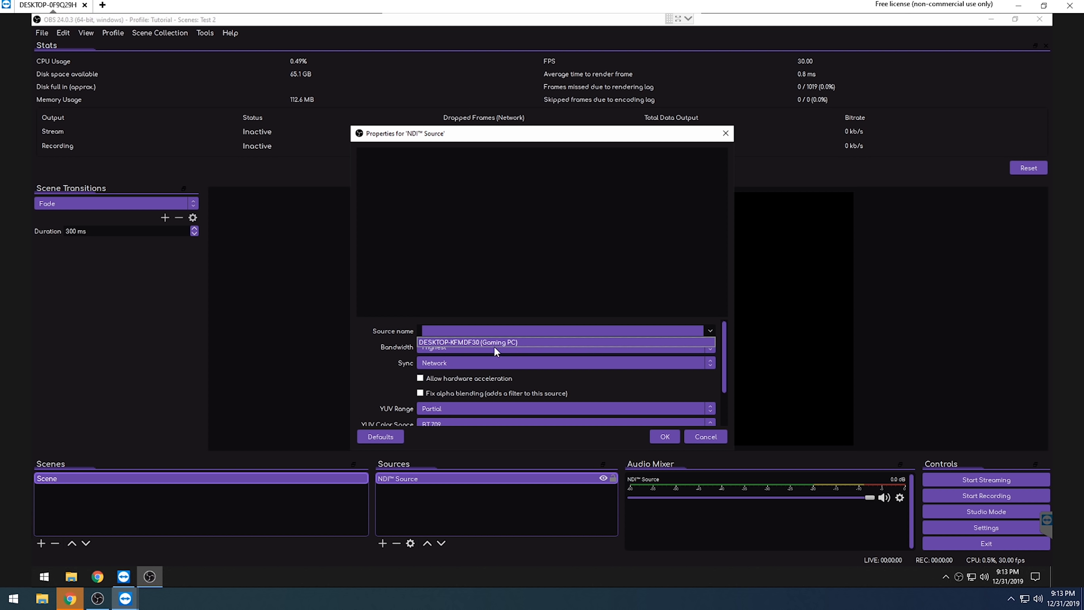
{"action": "left_click", "coordinate": [481, 342]}
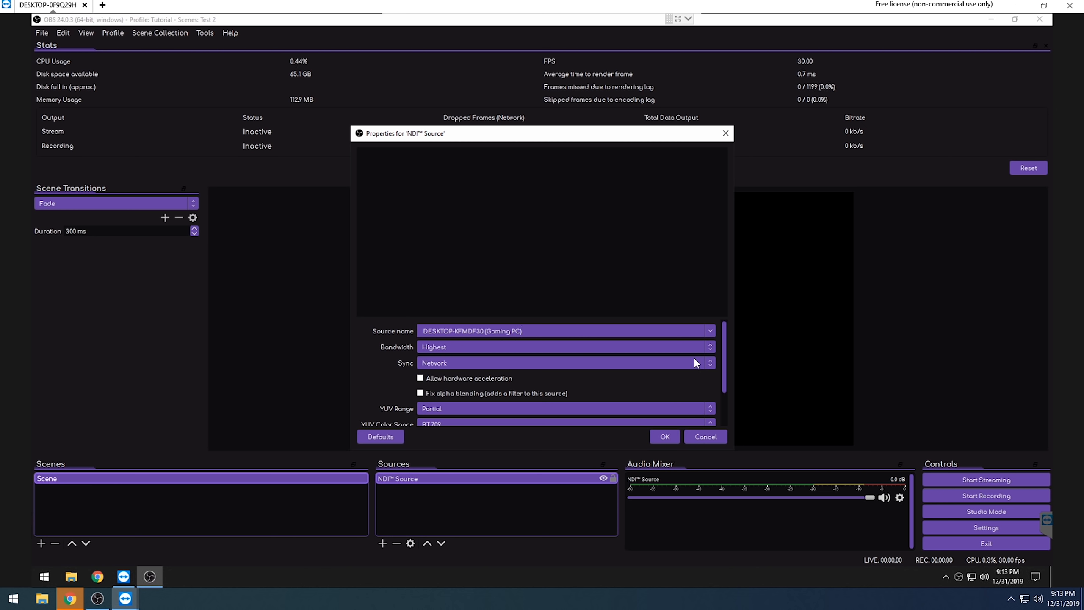
Step: Set the NDI source's latency mode to Low (experimental), accept its properties and deselect the source
{"action": "left_click_drag", "start_coordinate": [723, 354], "coordinate": [732, 385]}
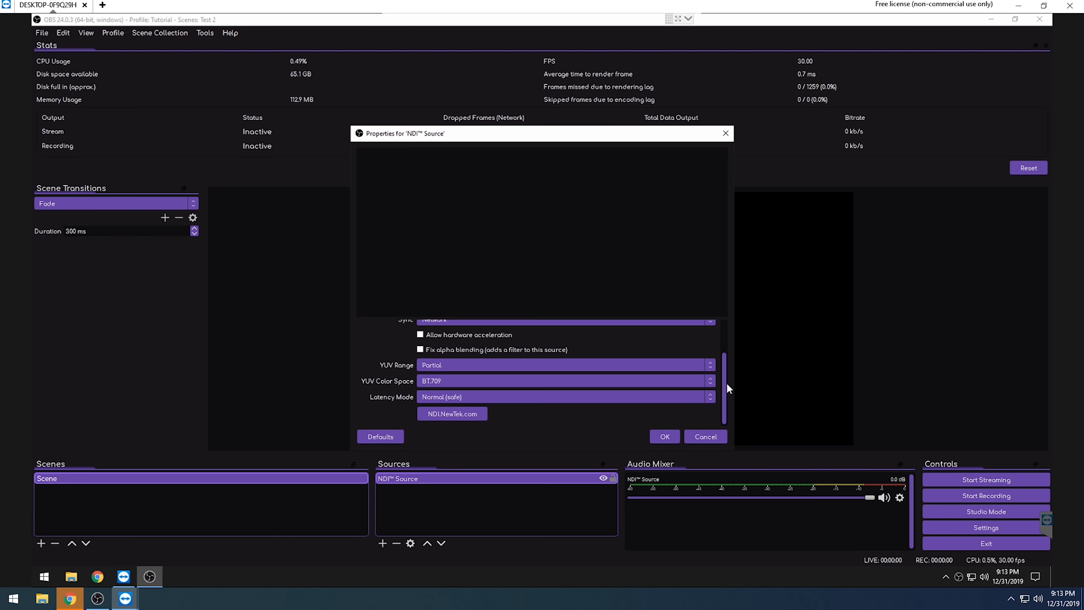
{"action": "left_click", "coordinate": [467, 397]}
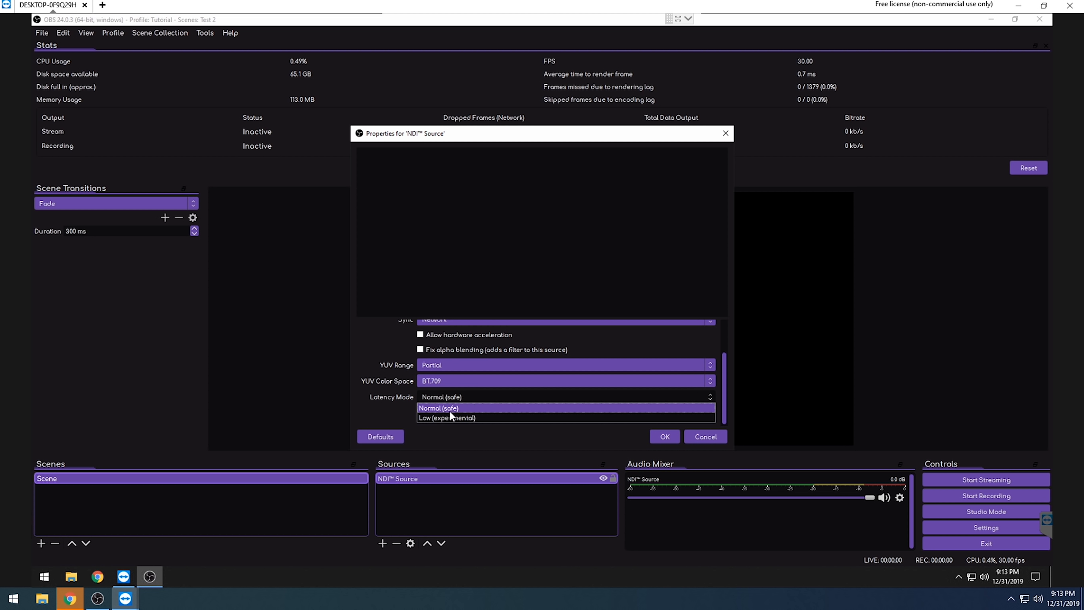
{"action": "left_click", "coordinate": [446, 418]}
{"action": "left_click", "coordinate": [486, 394]}
{"action": "left_click", "coordinate": [486, 394]}
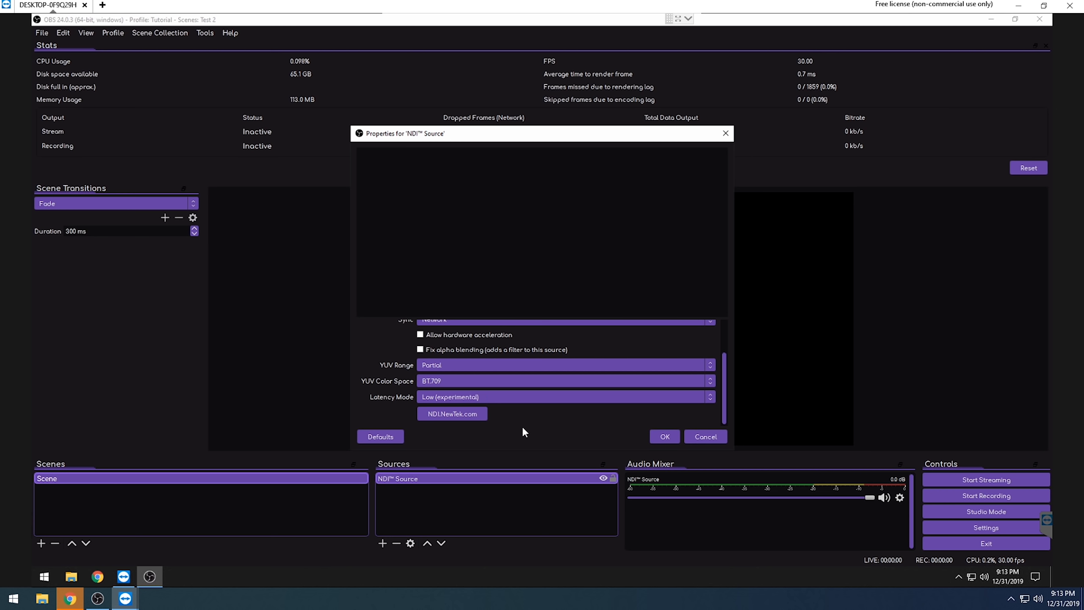
{"action": "left_click", "coordinate": [671, 433]}
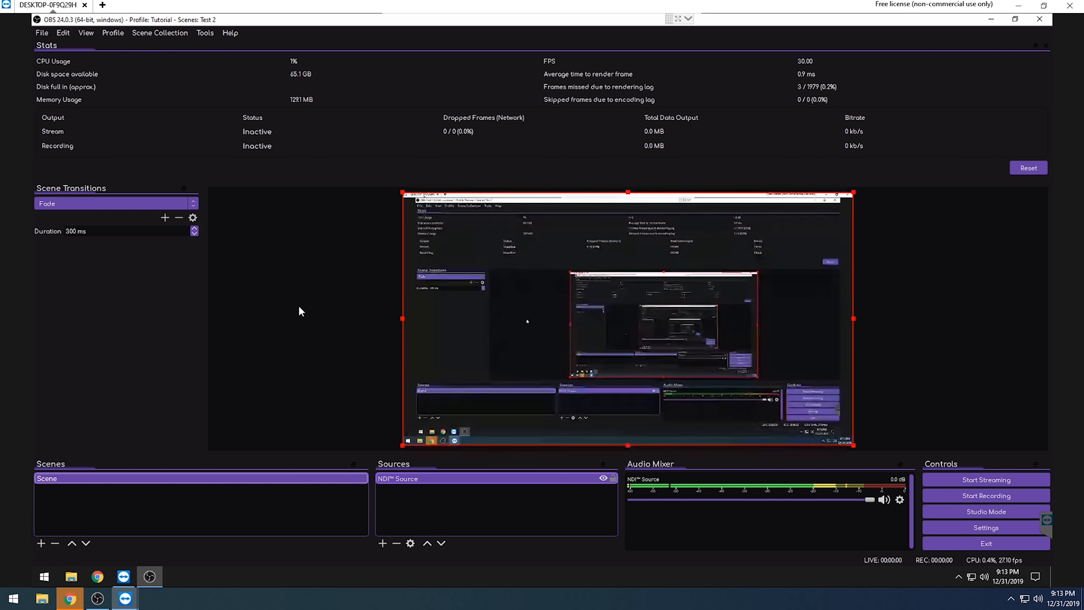
{"action": "left_click", "coordinate": [340, 299]}
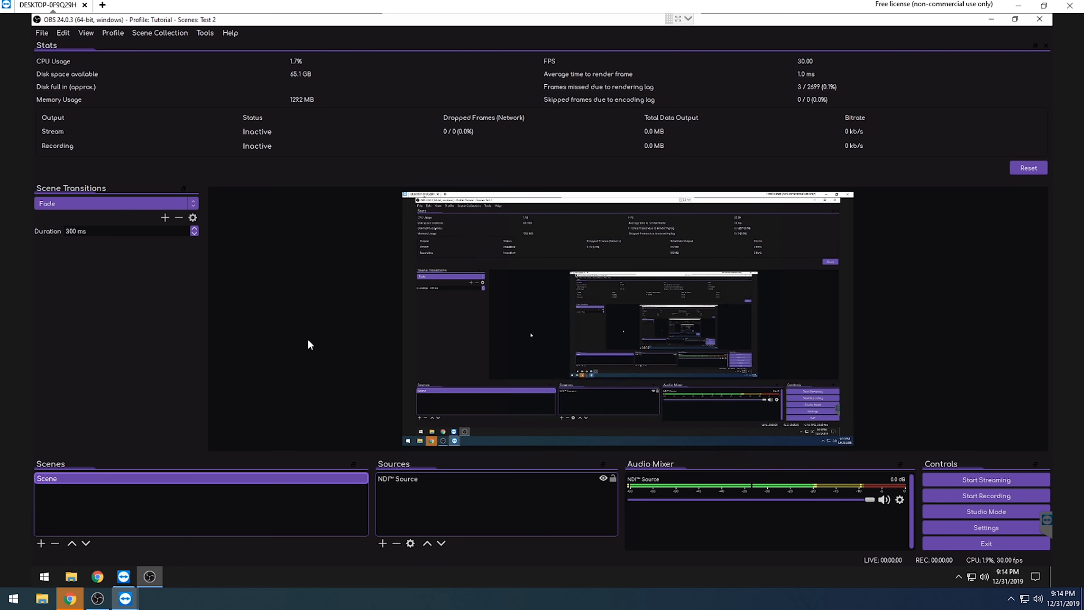
Step: Configure the video settings with 1920x1080 output resolution, the Lanczos downscale filter and a common FPS value of 60
{"action": "left_click", "coordinate": [979, 528]}
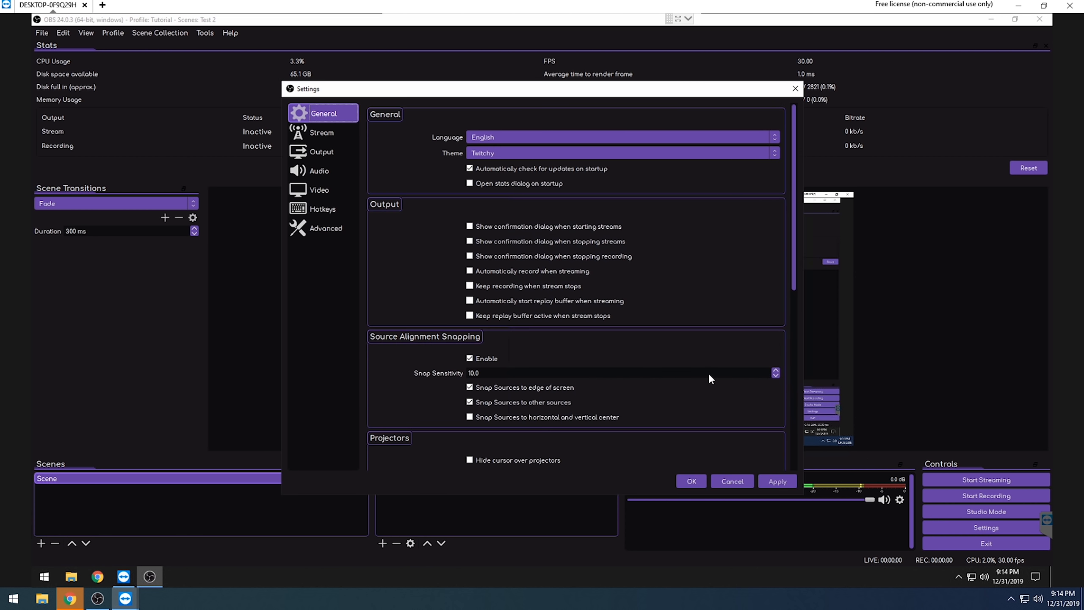
{"action": "left_click", "coordinate": [321, 189]}
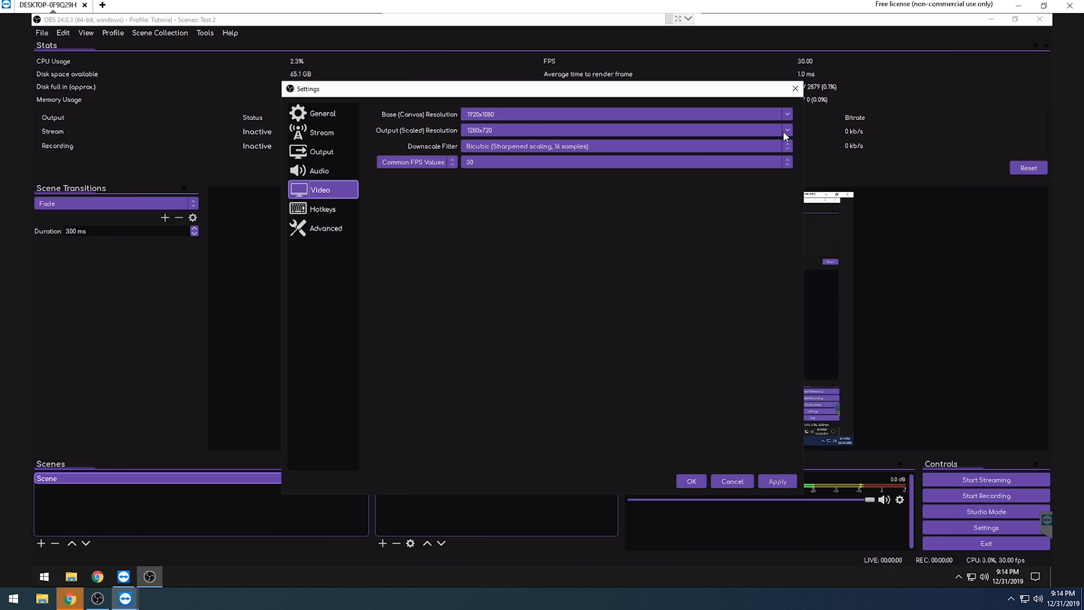
{"action": "left_click", "coordinate": [784, 133]}
{"action": "left_click", "coordinate": [505, 141]}
{"action": "left_click", "coordinate": [553, 146]}
{"action": "left_click", "coordinate": [505, 188]}
{"action": "left_click", "coordinate": [492, 166]}
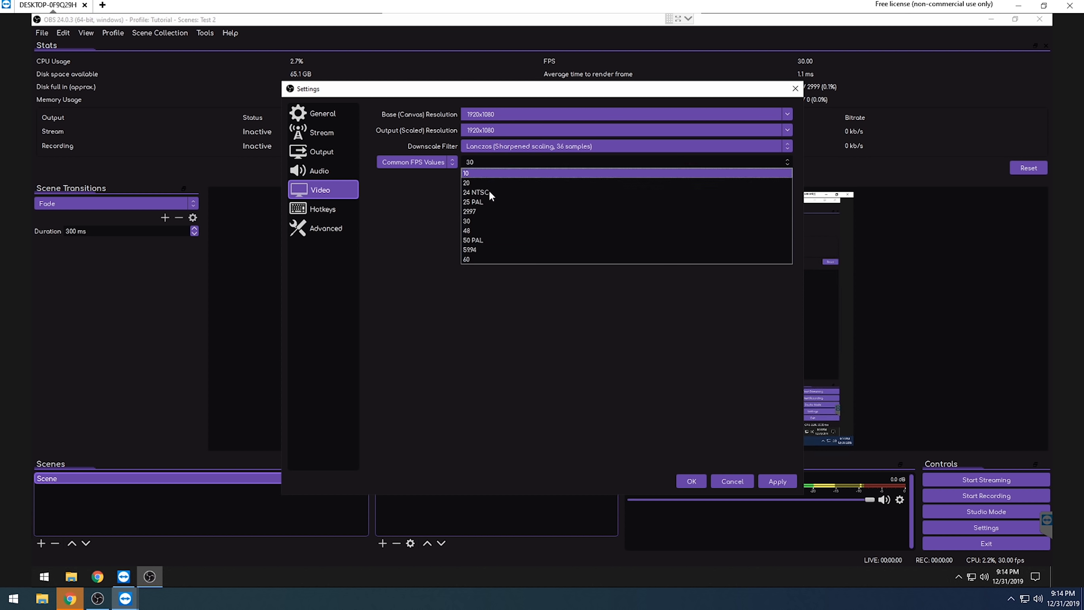
{"action": "left_click", "coordinate": [477, 259]}
{"action": "left_click", "coordinate": [775, 480]}
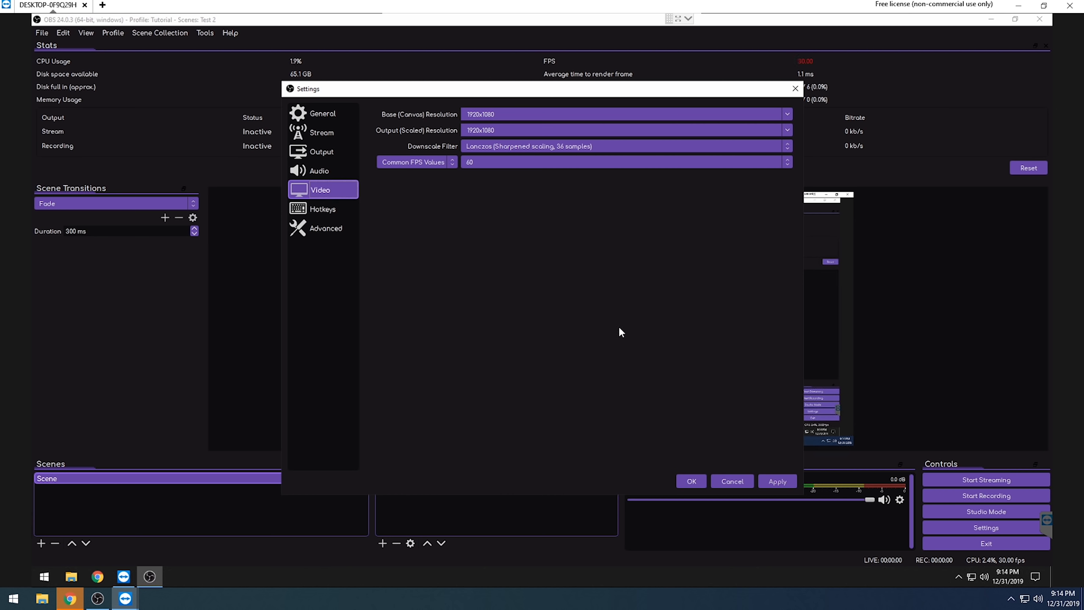
{"action": "left_click", "coordinate": [684, 484]}
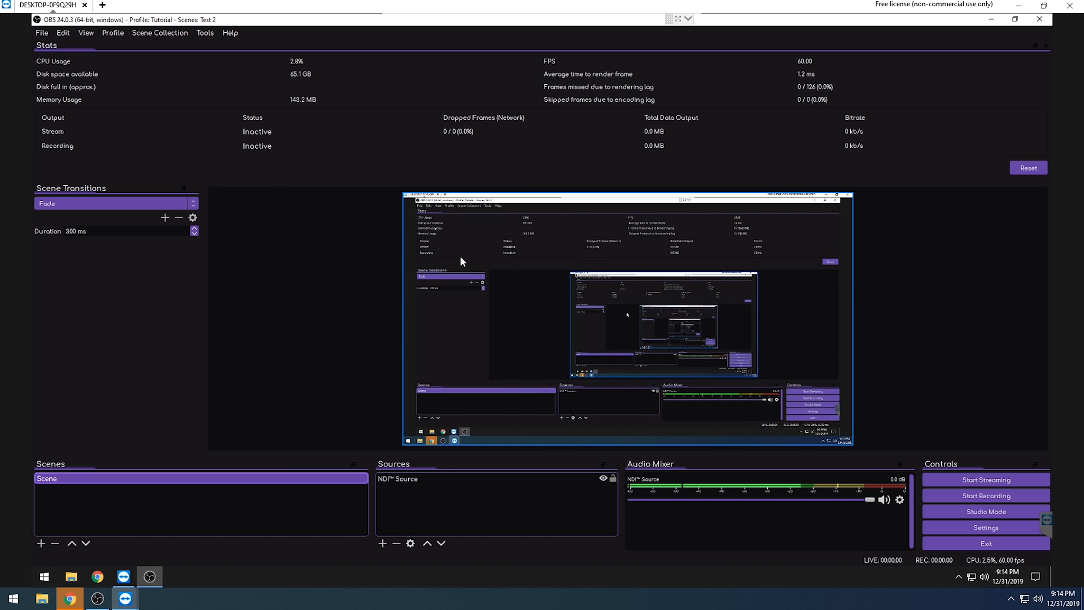
Step: Recheck the downscale filter choice in the video settings, keeping Lanczos, and return to the scene preview
{"action": "left_click", "coordinate": [985, 527]}
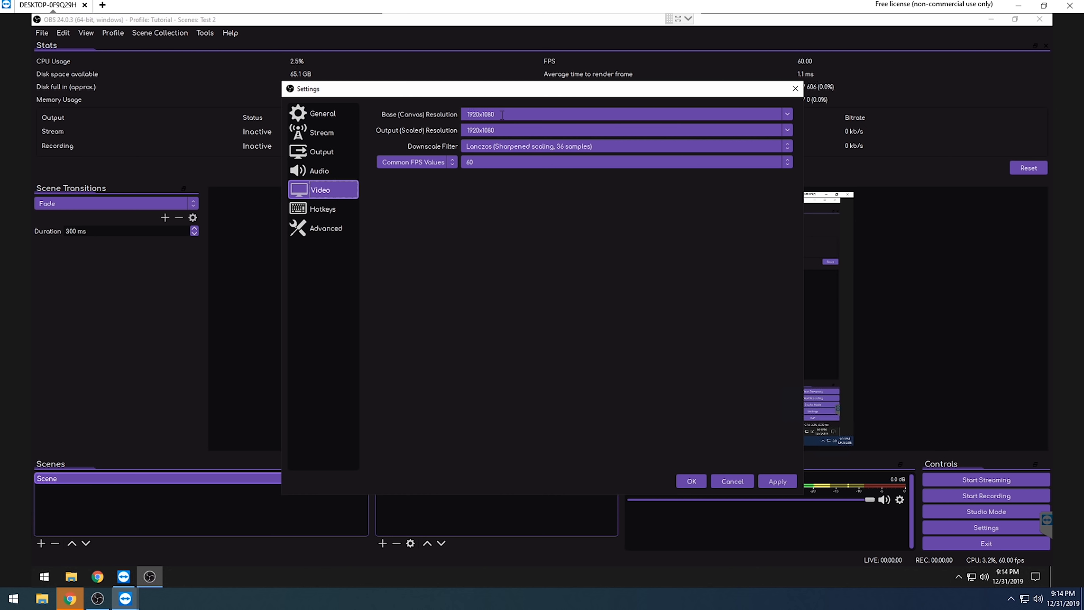
{"action": "left_click", "coordinate": [486, 147]}
{"action": "left_click", "coordinate": [525, 185]}
{"action": "left_click", "coordinate": [691, 482]}
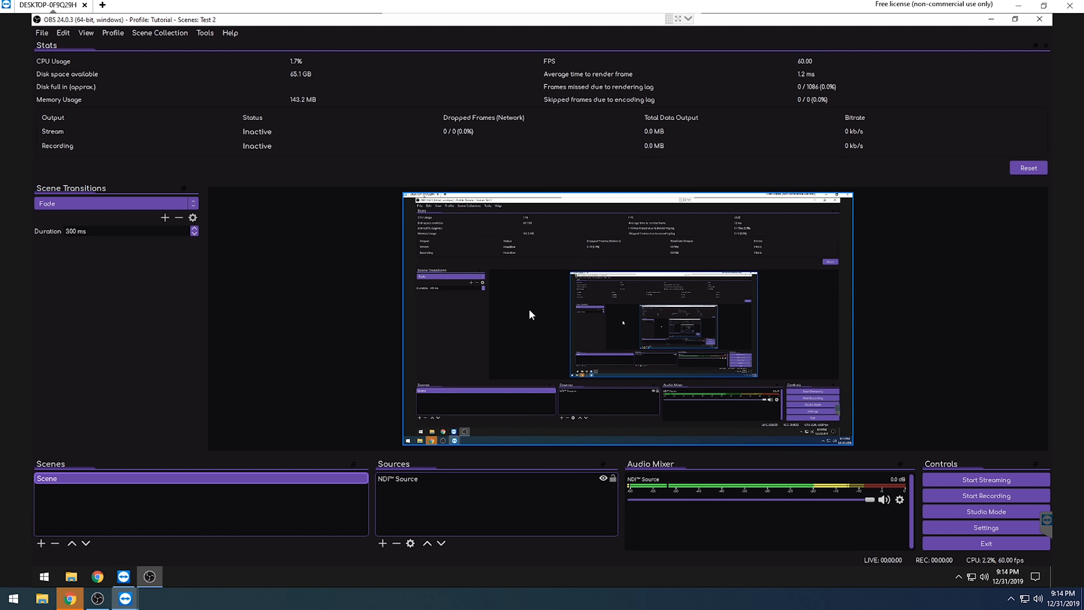
{"action": "left_click", "coordinate": [449, 308]}
{"action": "left_click", "coordinate": [328, 279]}
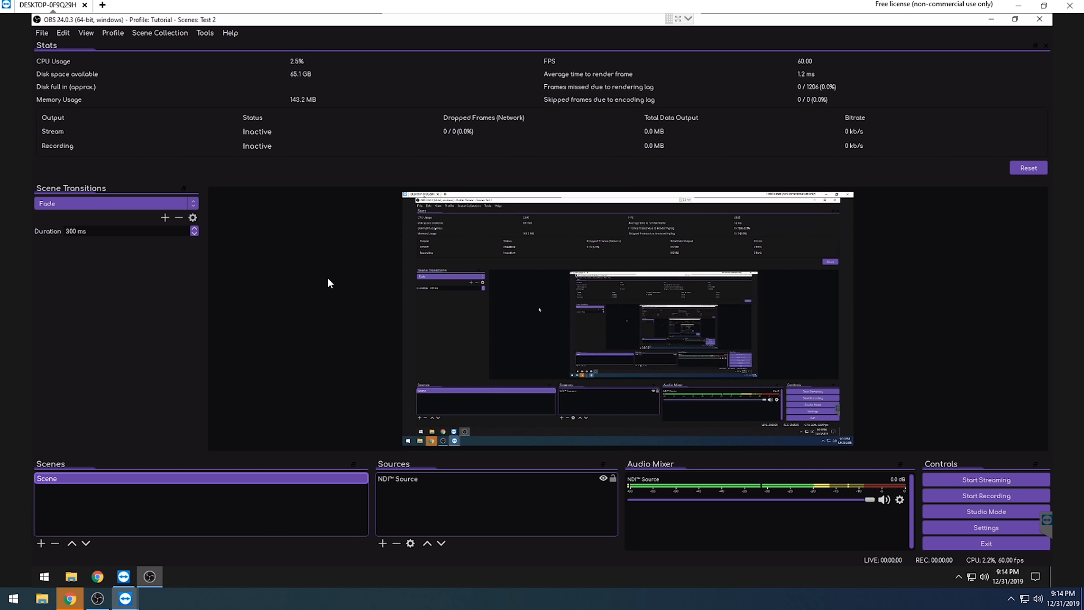